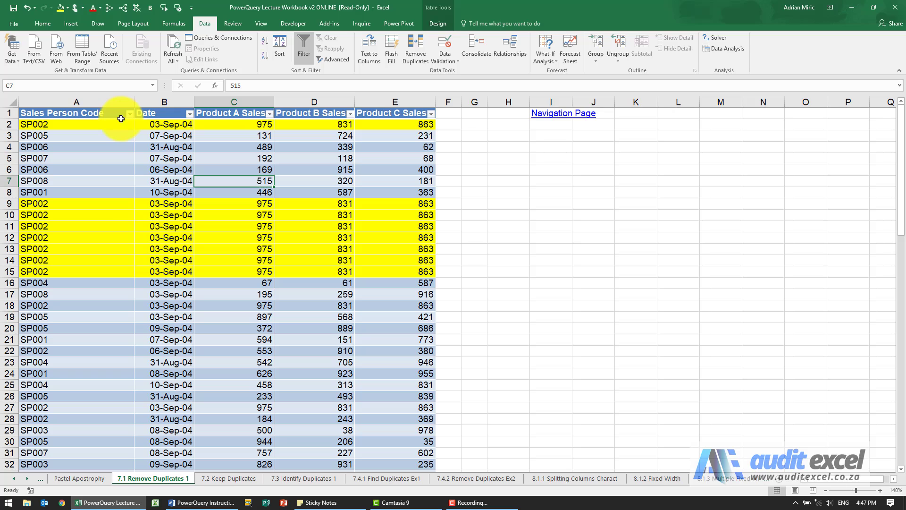
- Load the sales table into Power Query Editor as query Table42 with 87 rows
drag(112, 123, 376, 120)
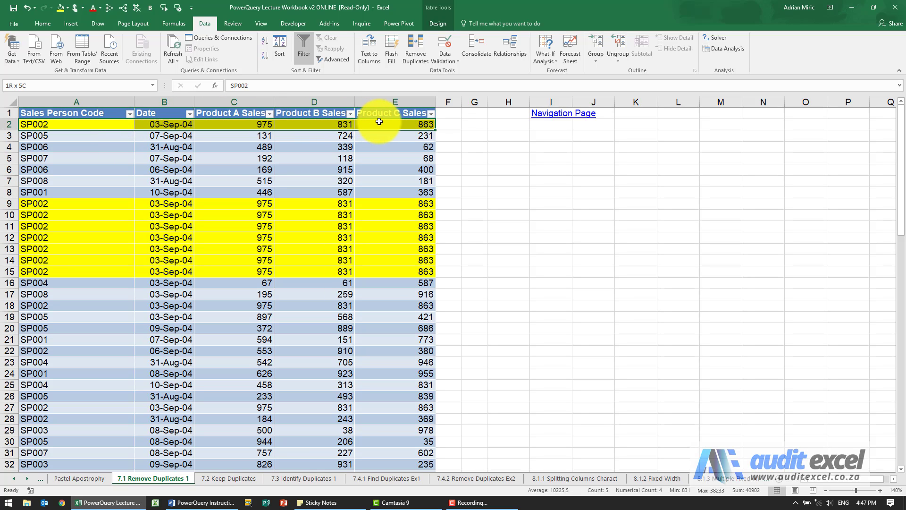
click(310, 159)
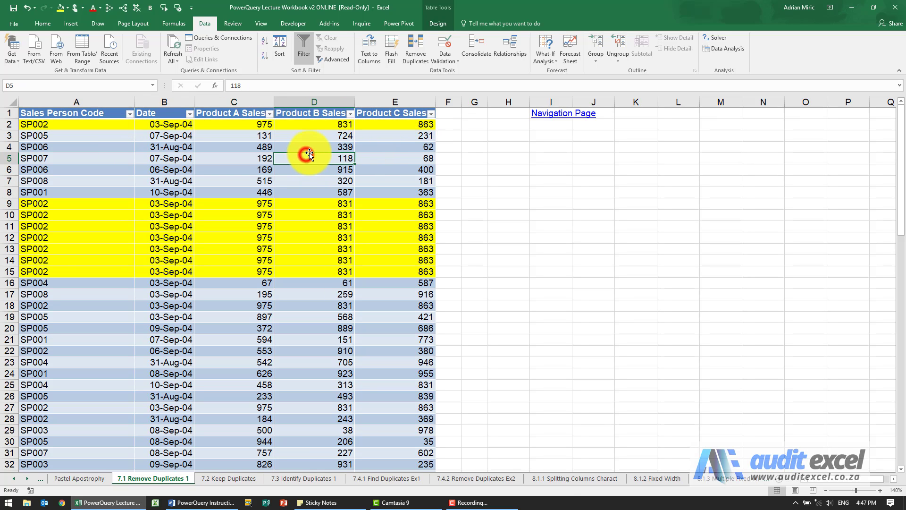
click(88, 49)
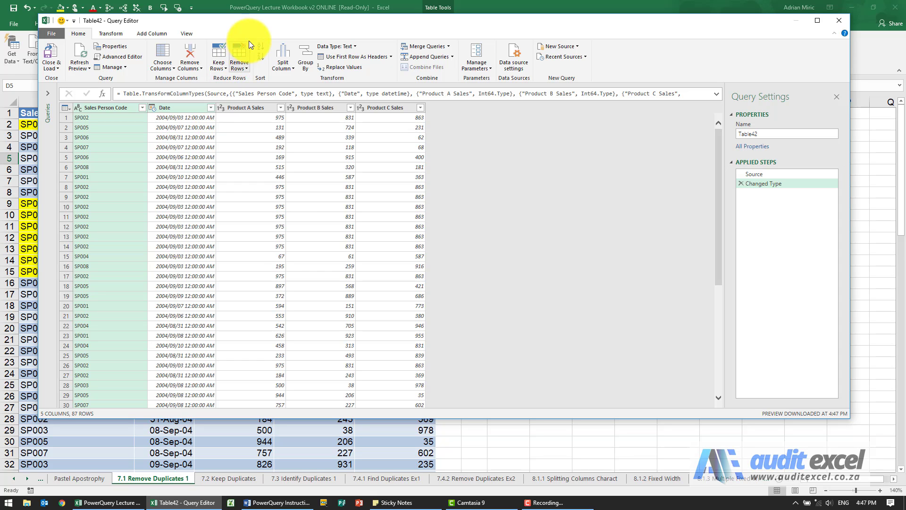
- Shift the editor window right and preview the Remove Rows options
drag(257, 25, 279, 21)
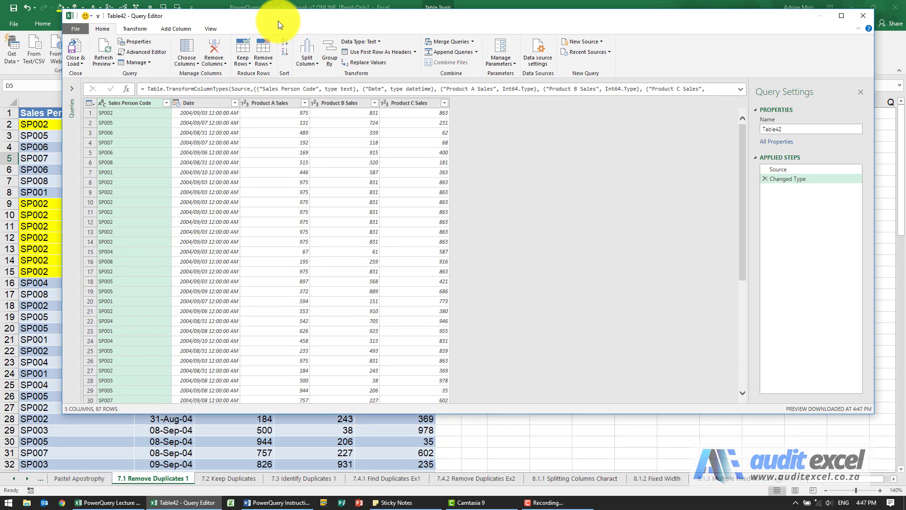
click(267, 62)
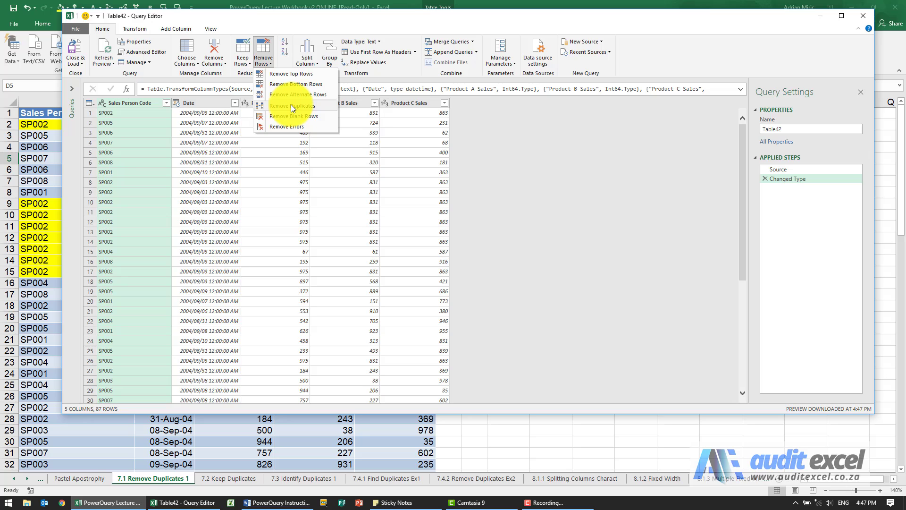
click(263, 63)
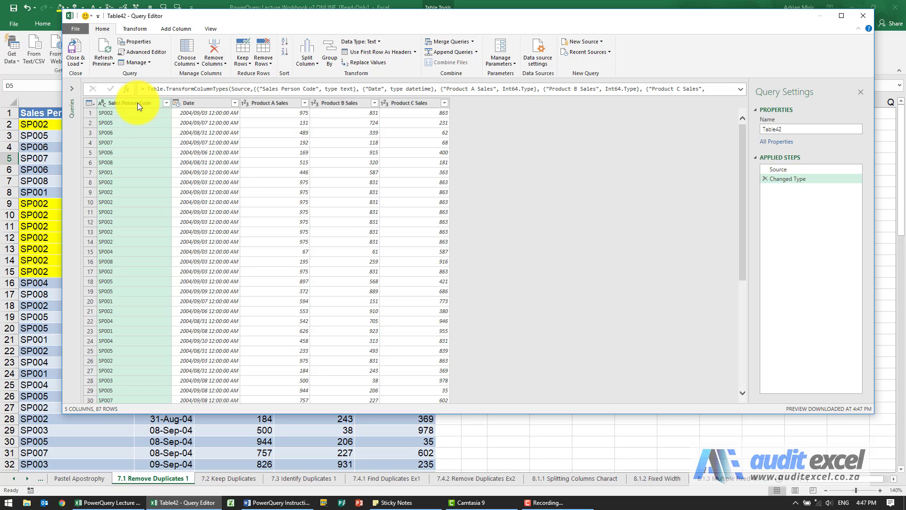
- Remove duplicates across Sales Person Code, Date and Product A/B/C Sales, cutting 87 rows to 77
mouse_move(192, 20)
mouse_down()
mouse_move(275, 23)
mouse_move(226, 18)
mouse_up()
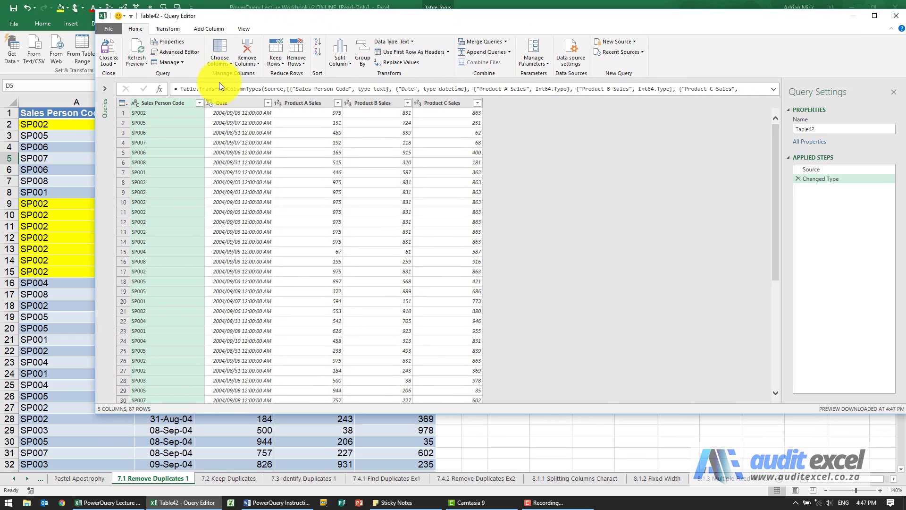
ctrl+click(237, 102)
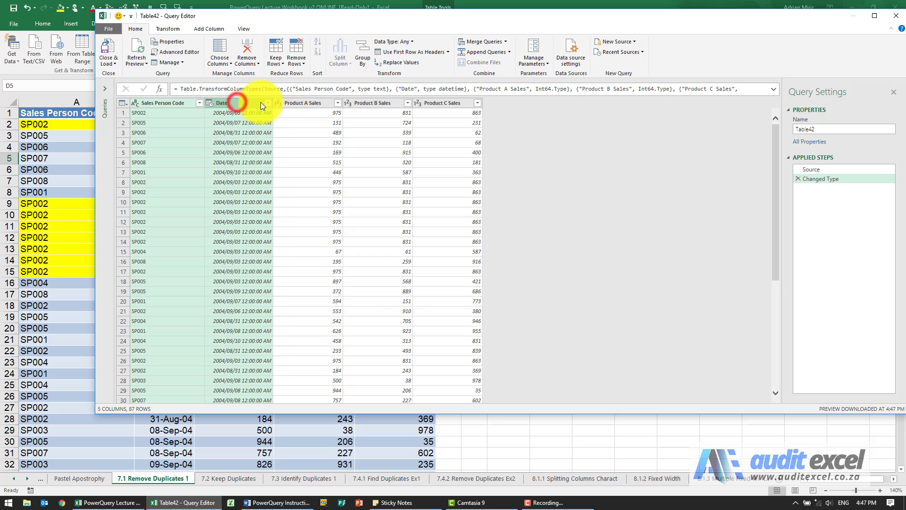
ctrl+click(291, 103)
ctrl+click(365, 103)
ctrl+click(431, 103)
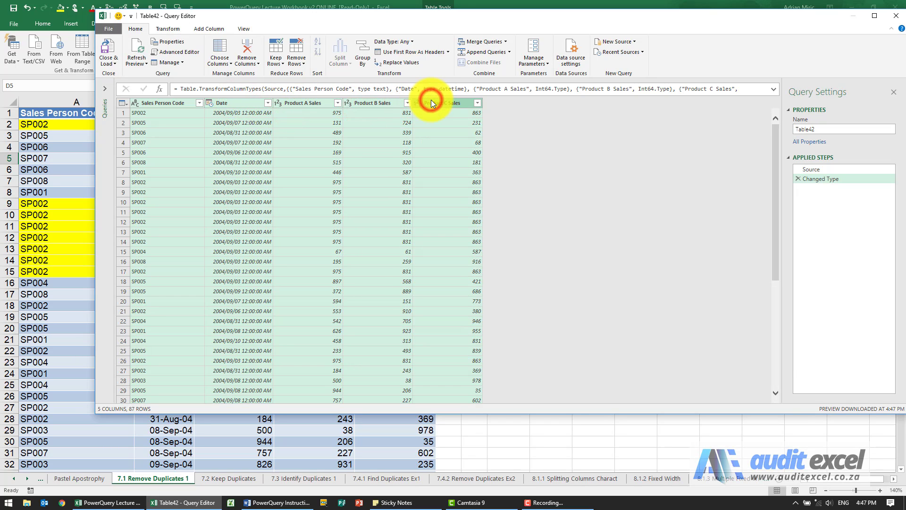
click(297, 62)
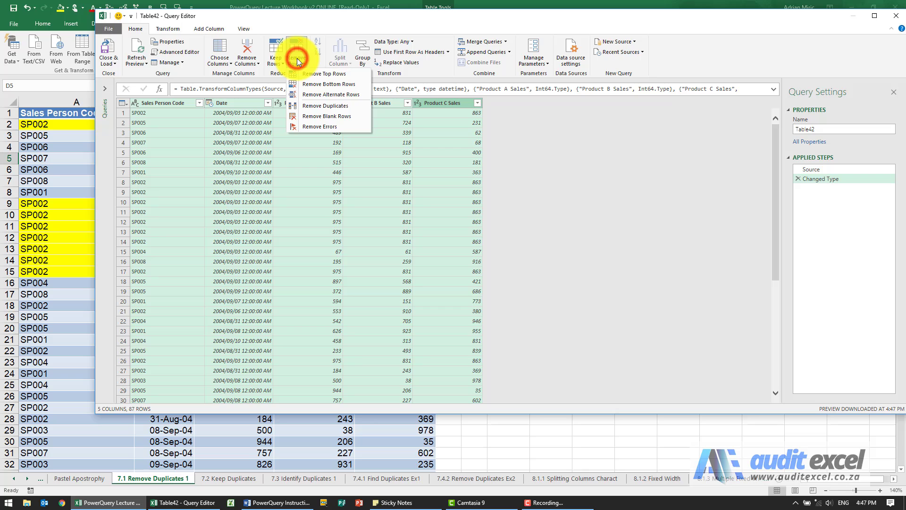
click(321, 104)
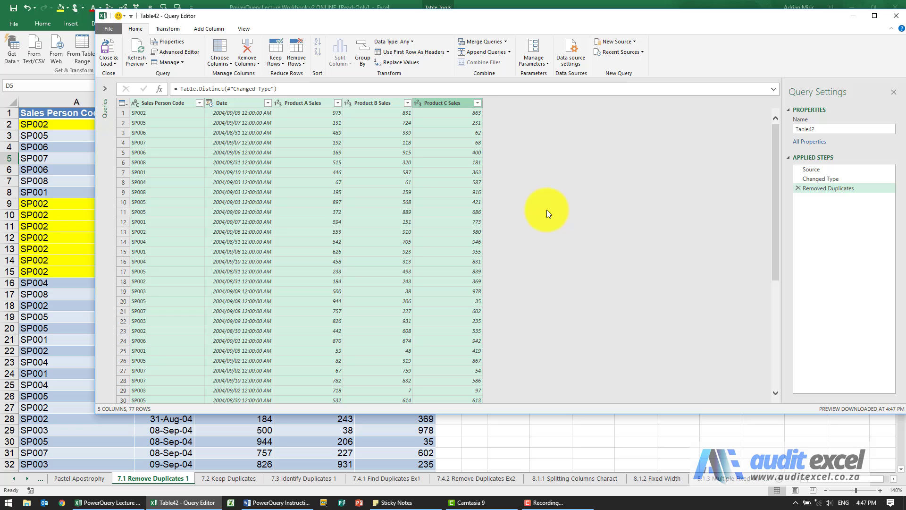
scroll(402, 235, down, 2)
scroll(403, 235, down, 5)
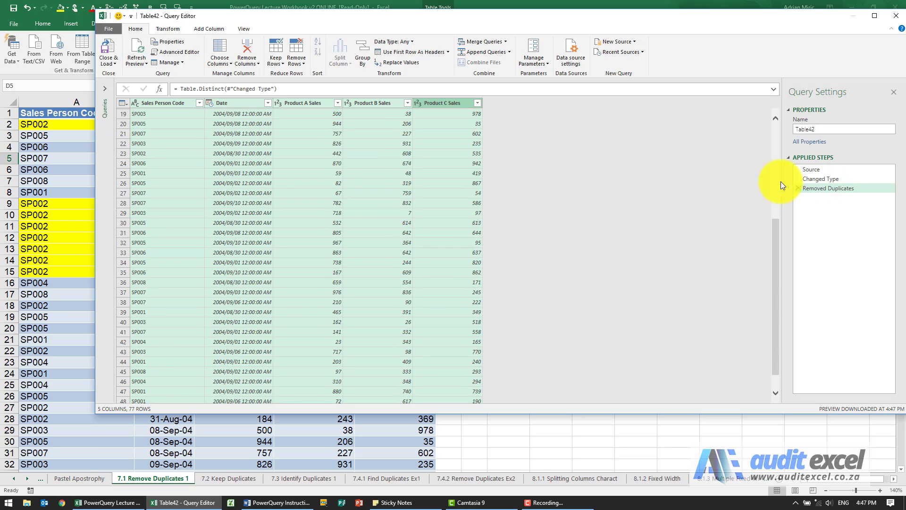
click(832, 189)
scroll(437, 184, down, 4)
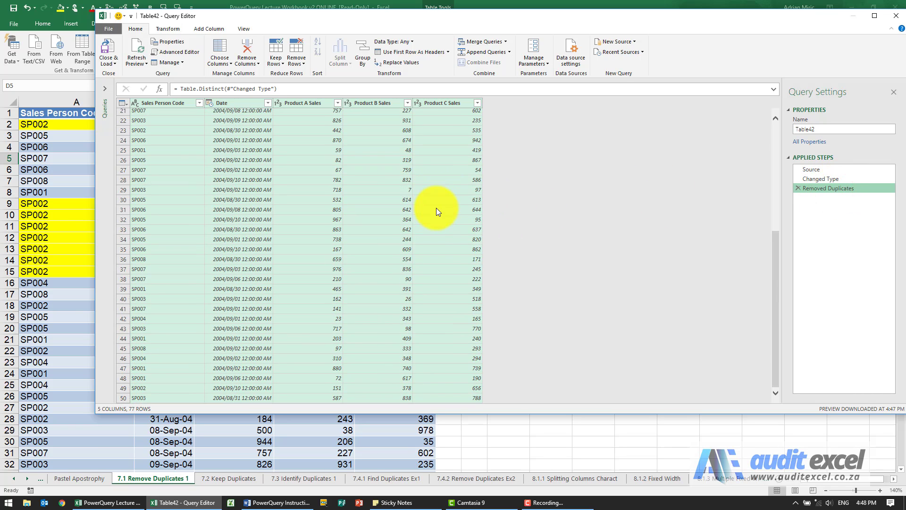
scroll(432, 212, up, 5)
scroll(423, 208, up, 5)
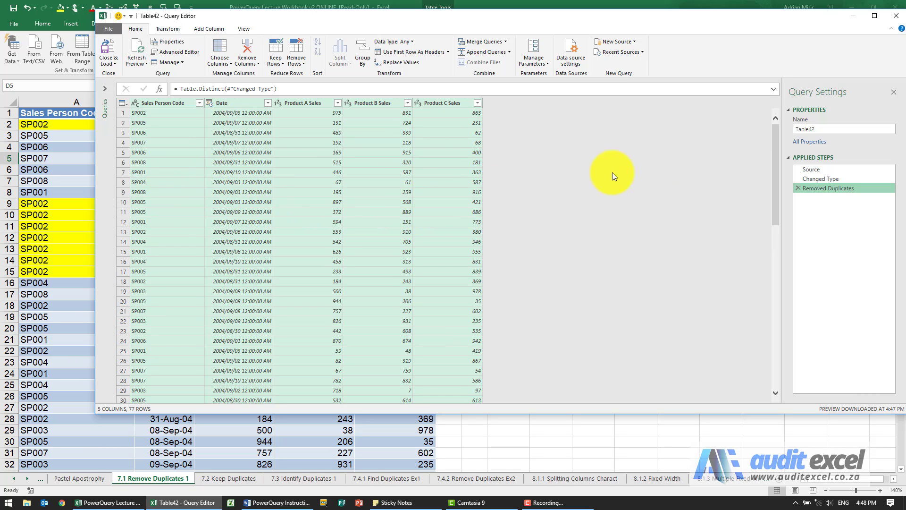
- Replace the five-column Removed Duplicates step with one on Sales Person Code, leaving 8 rows
click(795, 190)
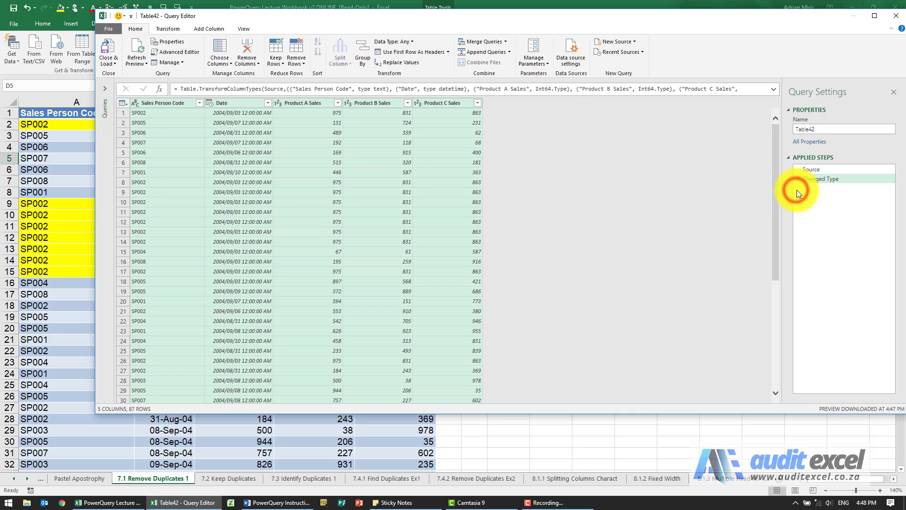
click(173, 105)
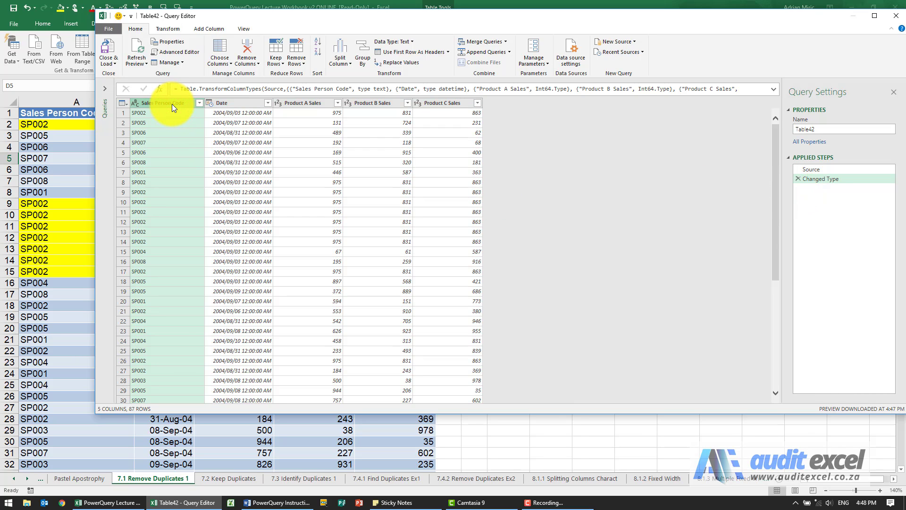
click(296, 63)
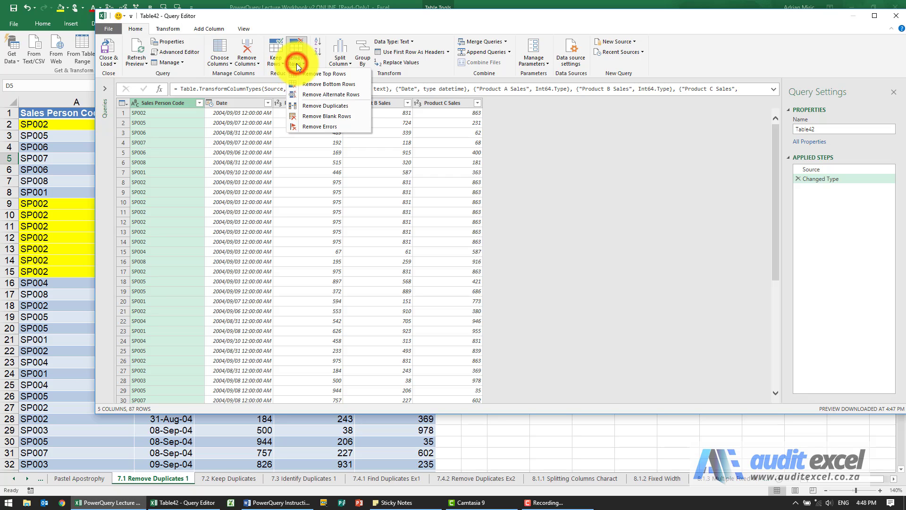
click(320, 105)
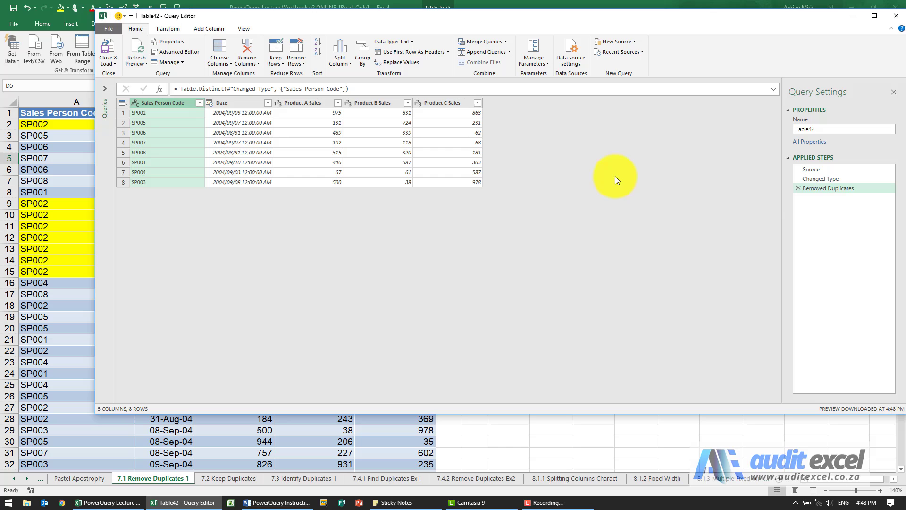
- Delete the Sales Person Code Removed Duplicates step, restoring all 87 rows
click(821, 189)
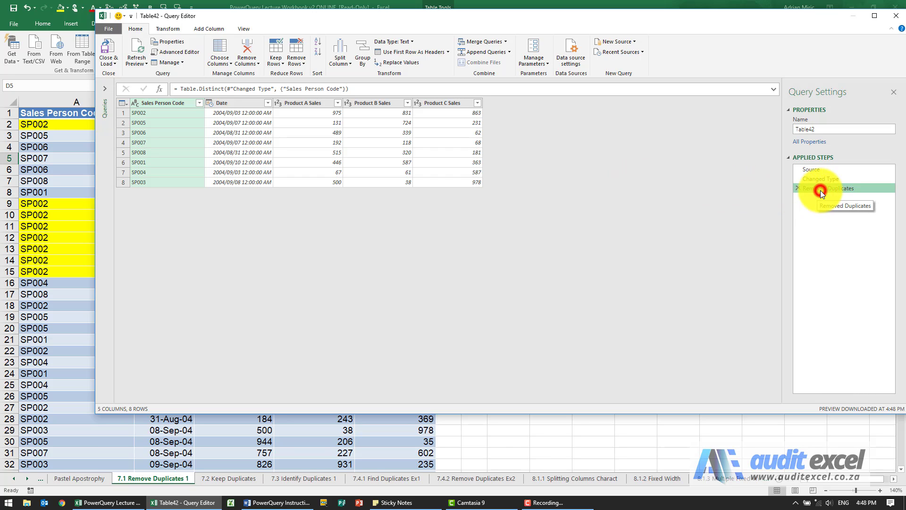
click(799, 189)
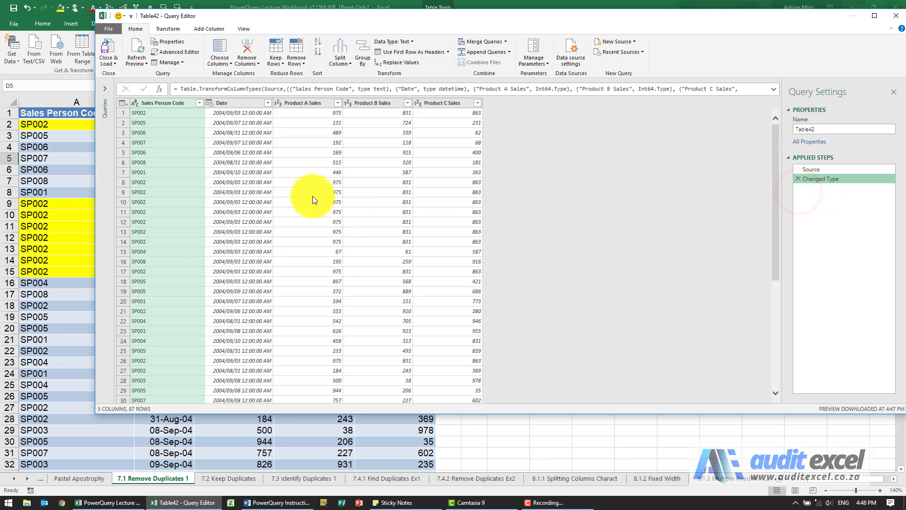